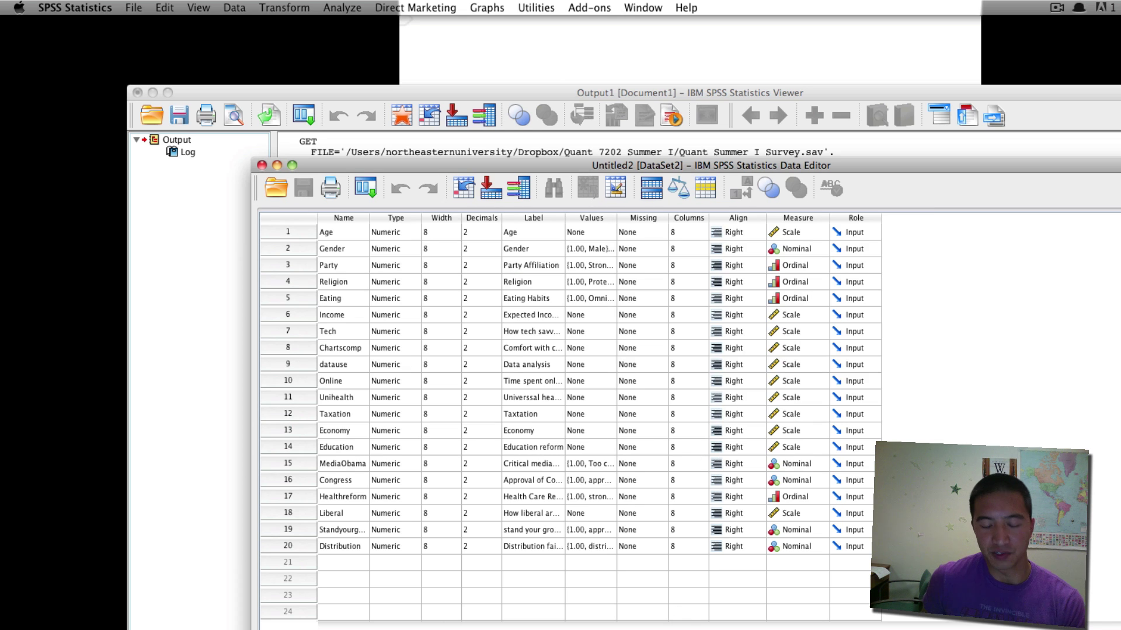
# Switch from the variable definitions to the data view and look through the survey cases
pyautogui.click(677, 629)
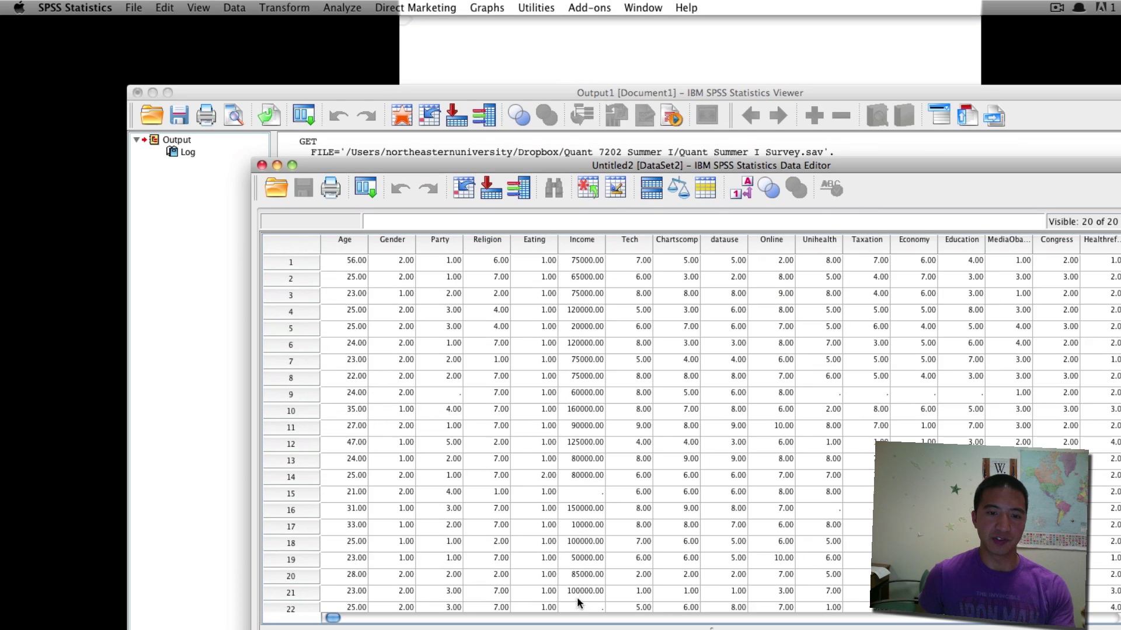
pyautogui.scroll(-5, 582, 487)
pyautogui.scroll(5, 582, 487)
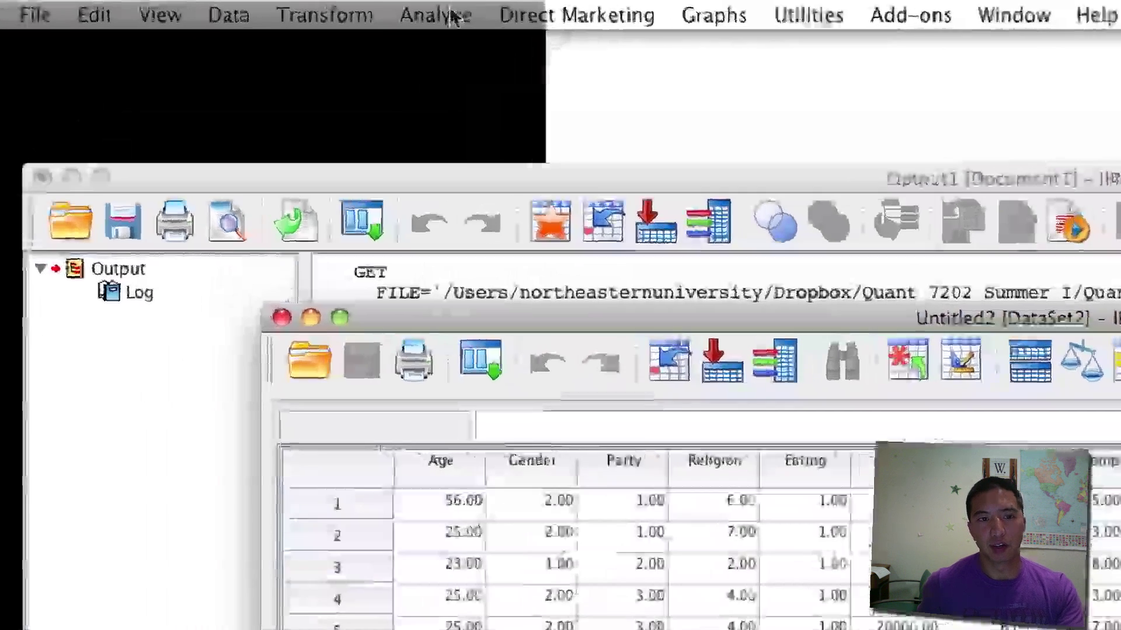
# Start an Independent-Samples T Test with Expected Income 10 years as the test variable
pyautogui.click(344, 8)
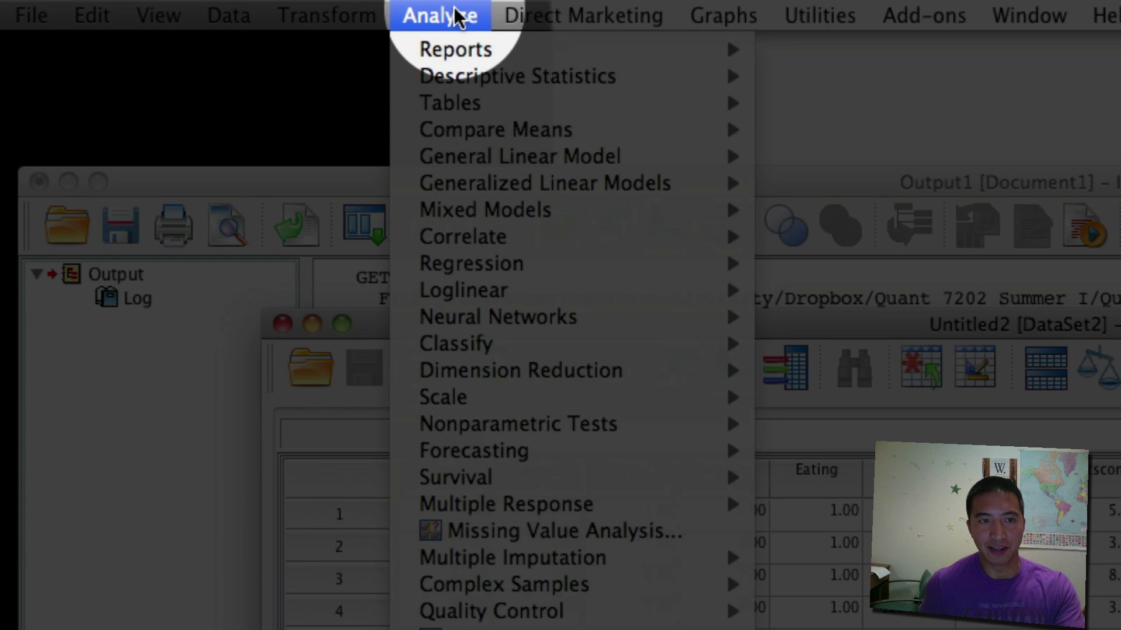
pyautogui.moveTo(463, 130)
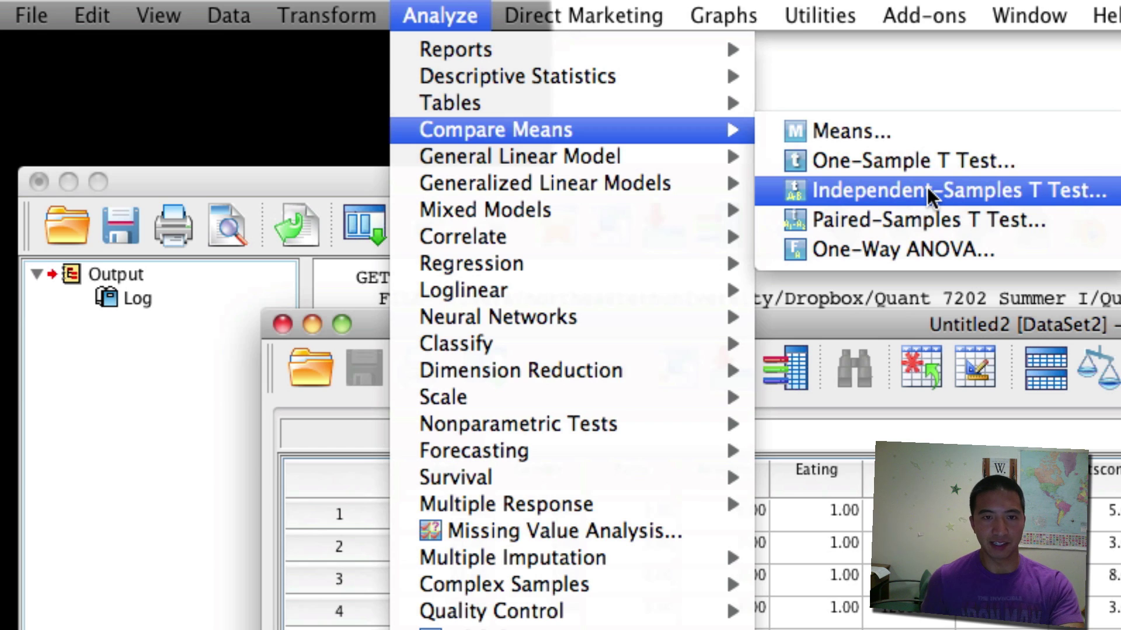
pyautogui.click(927, 187)
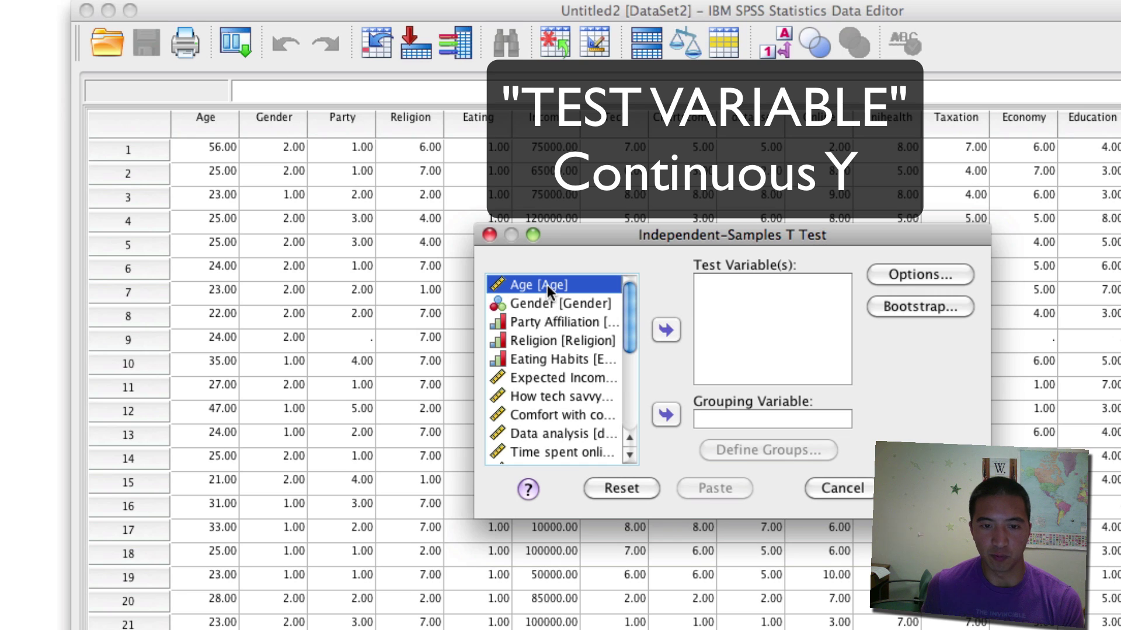
pyautogui.scroll(-5, 602, 381)
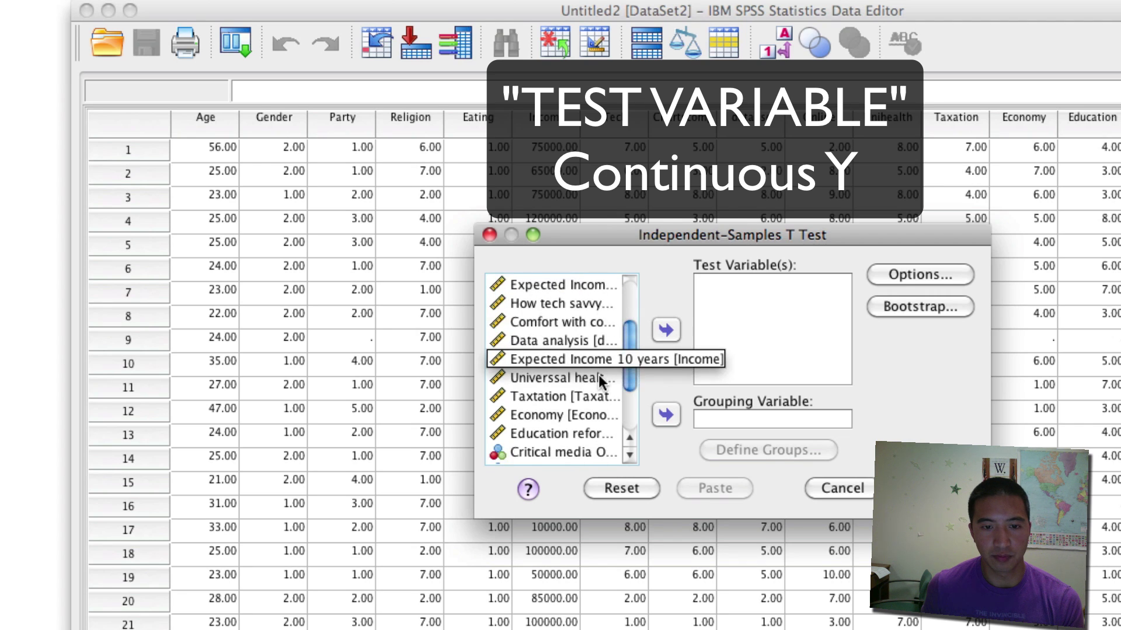
pyautogui.scroll(5, 599, 375)
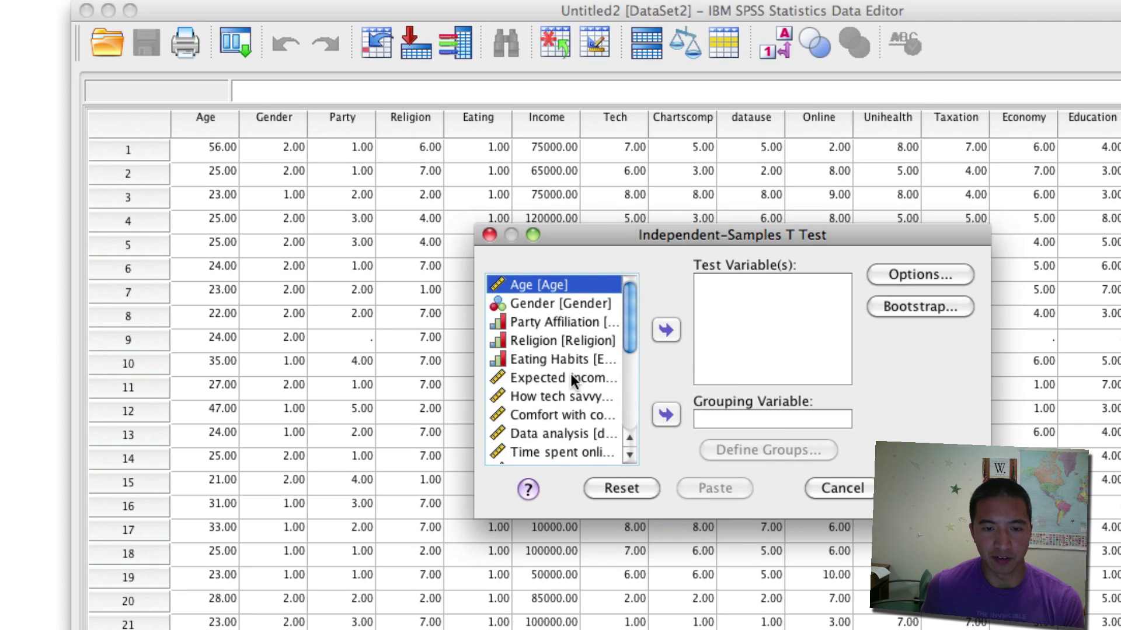
pyautogui.scroll(-5, 571, 374)
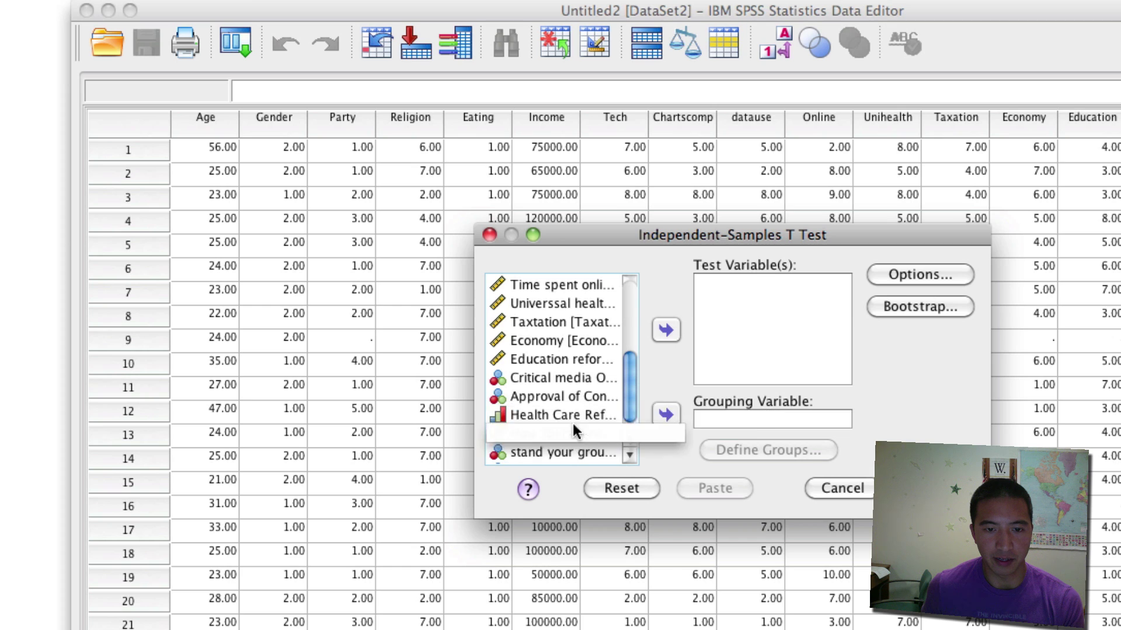
pyautogui.scroll(5, 631, 328)
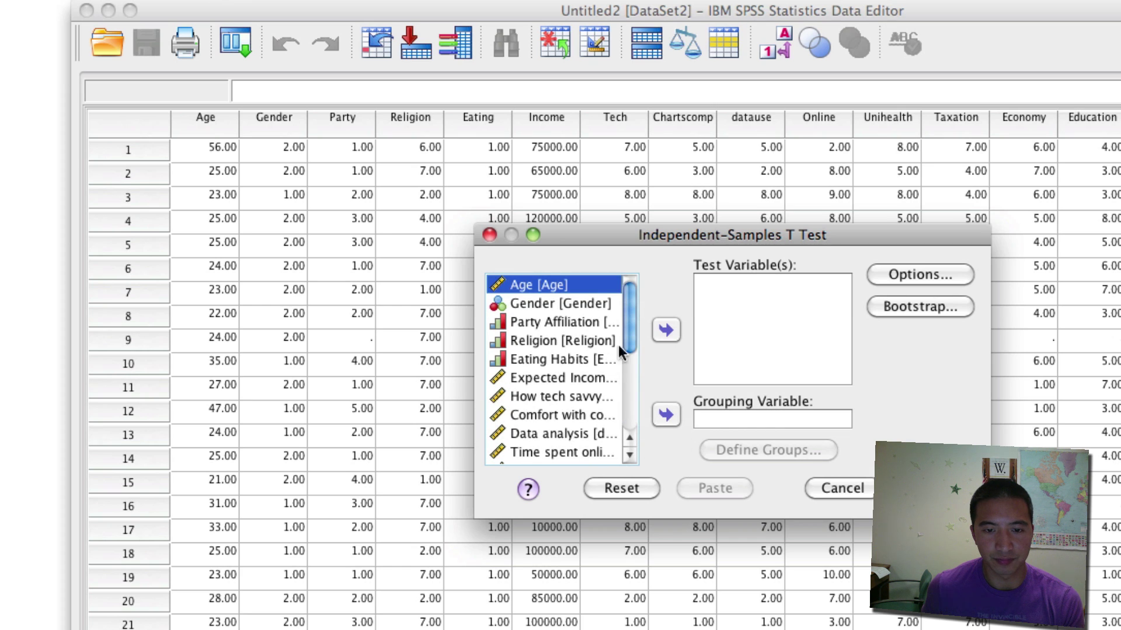
pyautogui.click(583, 378)
pyautogui.click(666, 330)
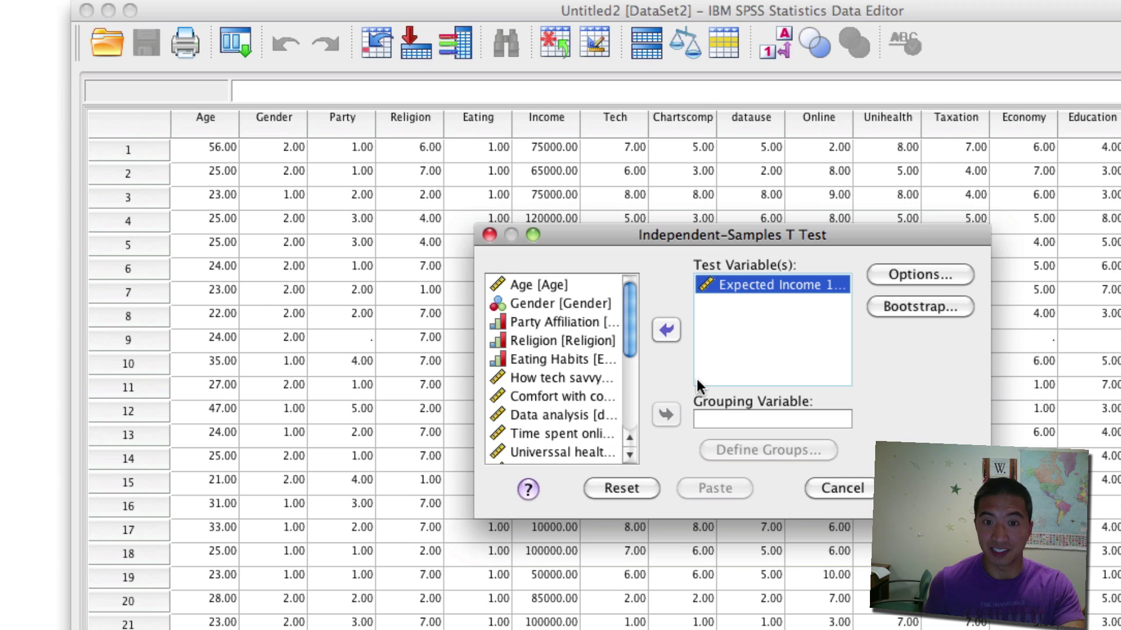
# Set Gender as the grouping variable, define group 1 as 1 and group 2 as 2, and run the test
pyautogui.click(536, 302)
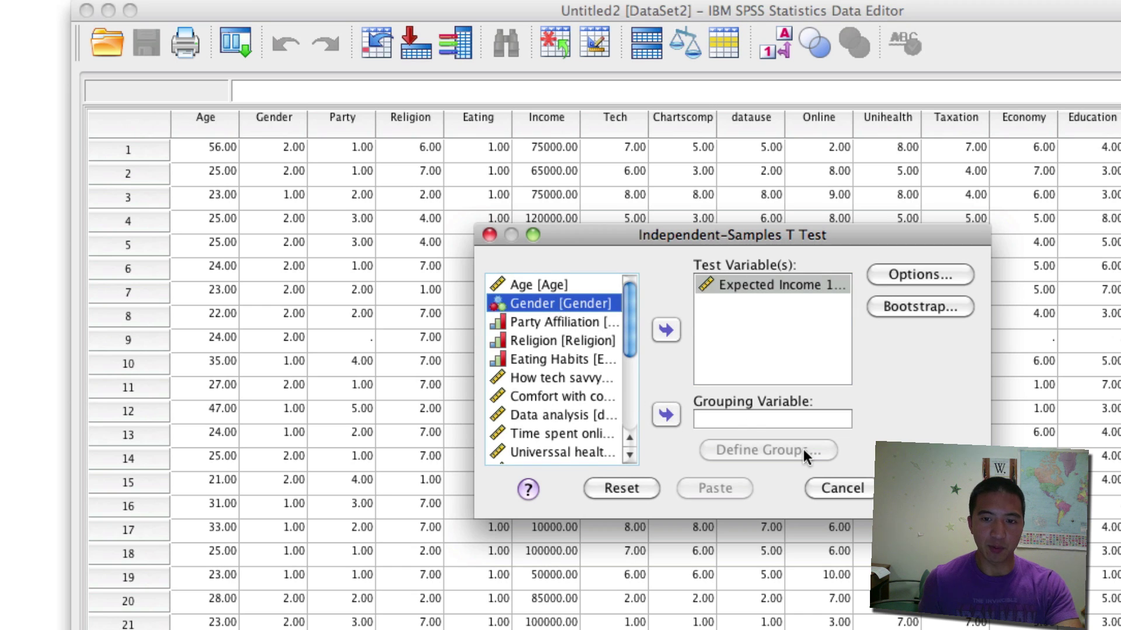
pyautogui.click(664, 415)
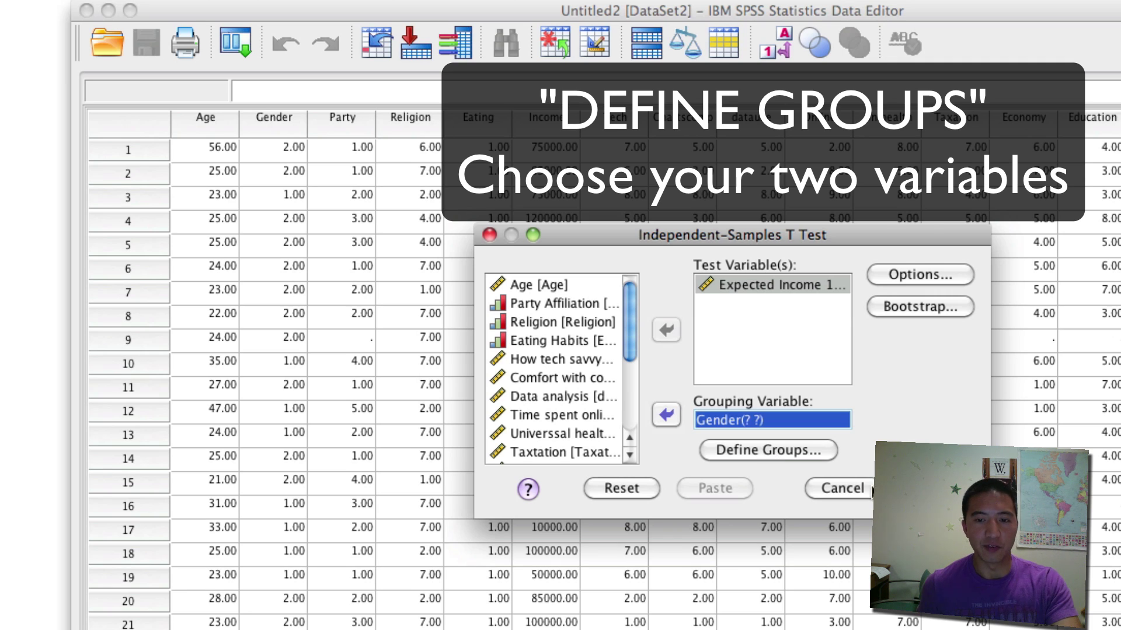
pyautogui.click(782, 450)
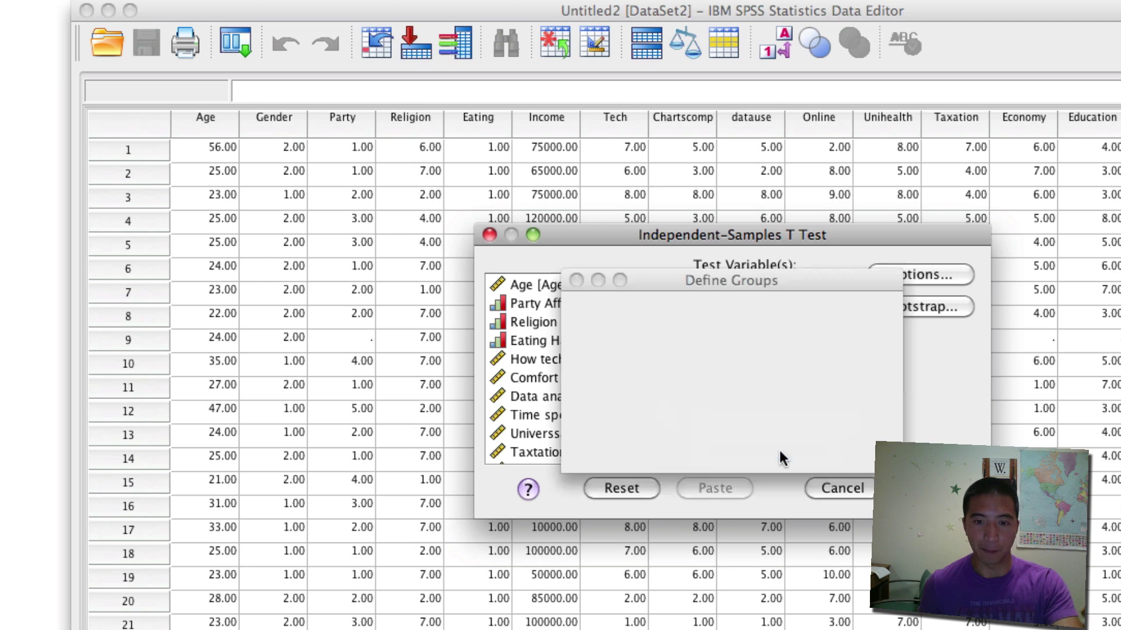
pyautogui.write('1')
pyautogui.click(709, 364)
pyautogui.write('2')
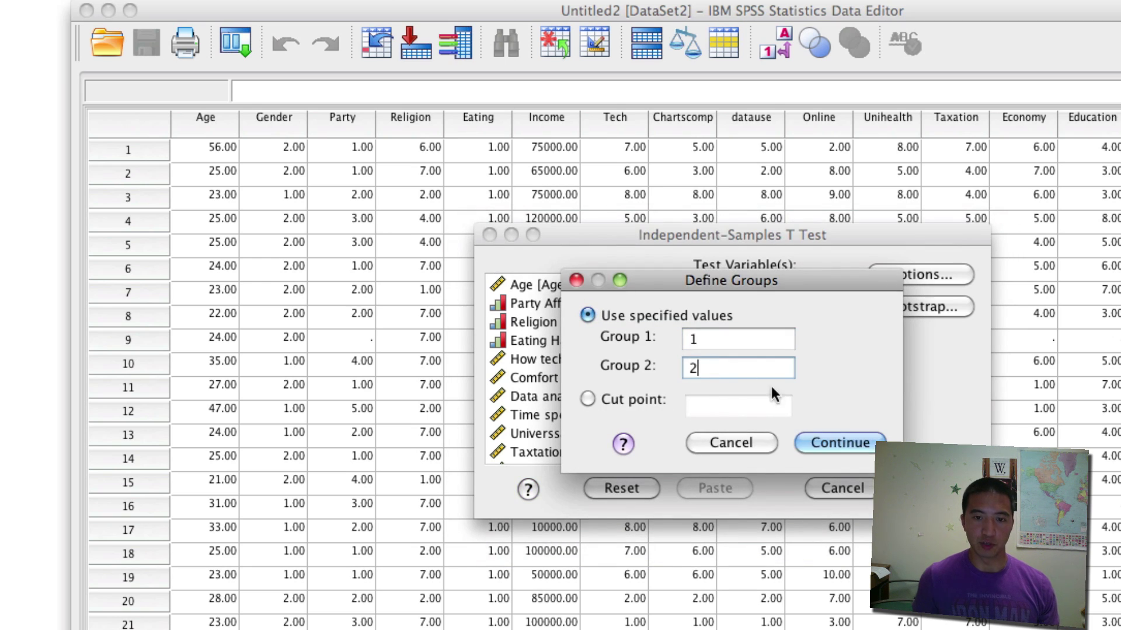
pyautogui.click(836, 437)
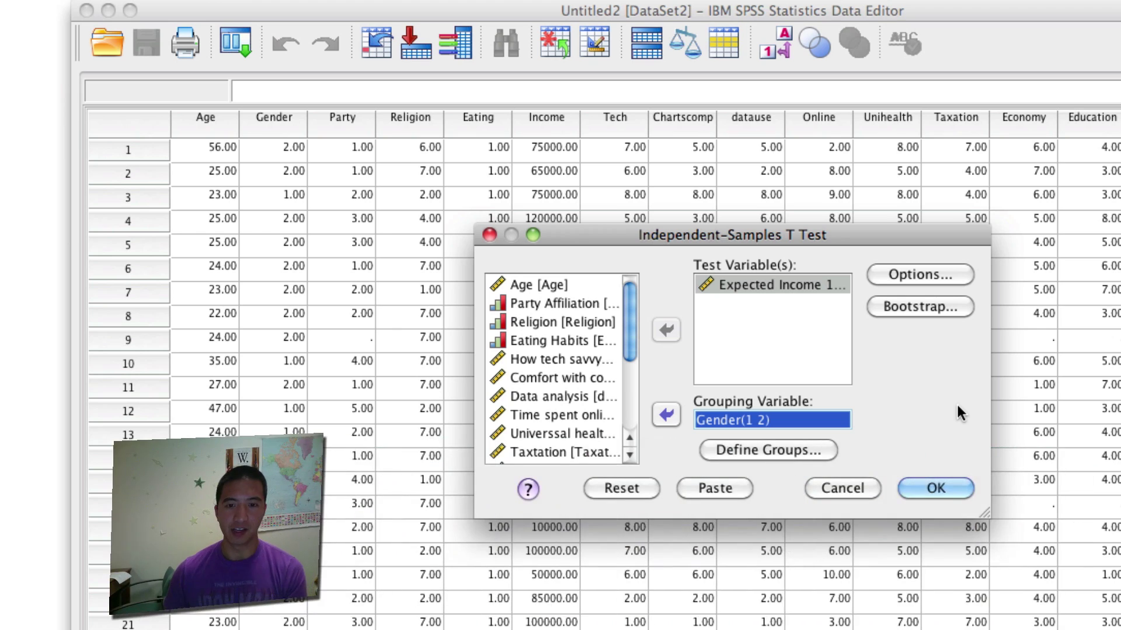
pyautogui.click(936, 488)
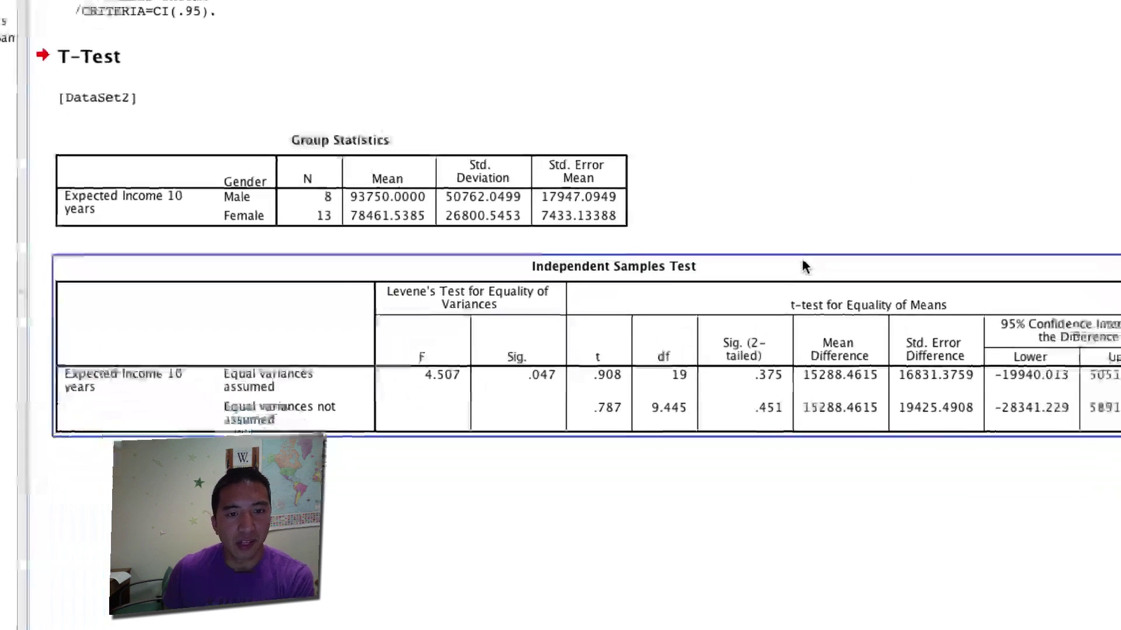
# Examine the Group Statistics by gender and the significance of Levene's test to decide which equal-variances row applies
pyautogui.click(250, 99)
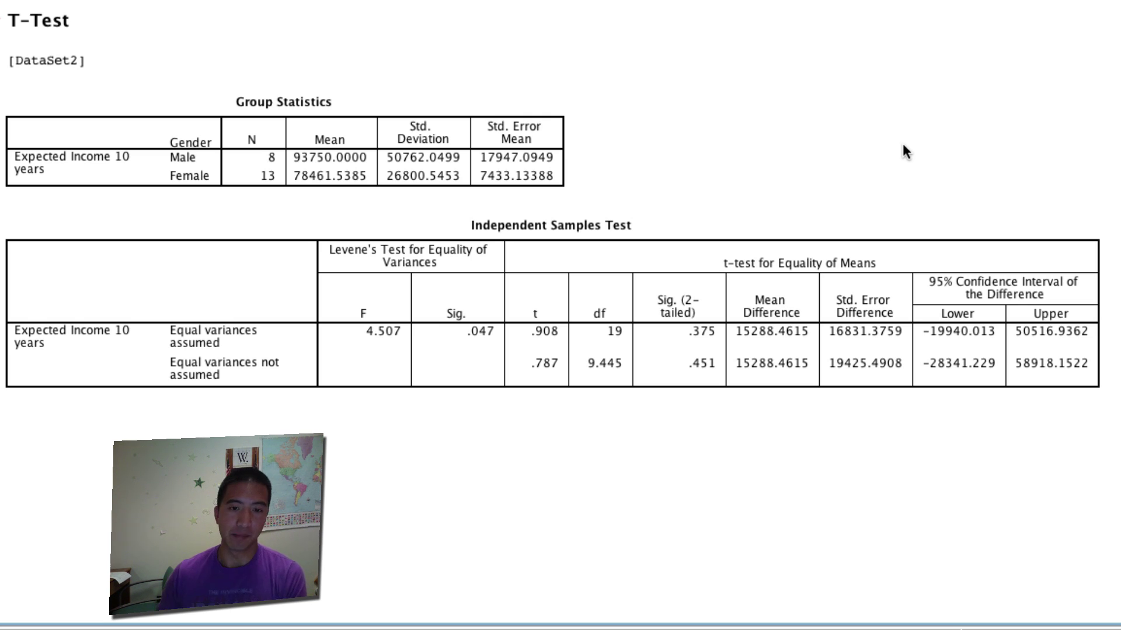
pyautogui.click(388, 182)
pyautogui.click(641, 169)
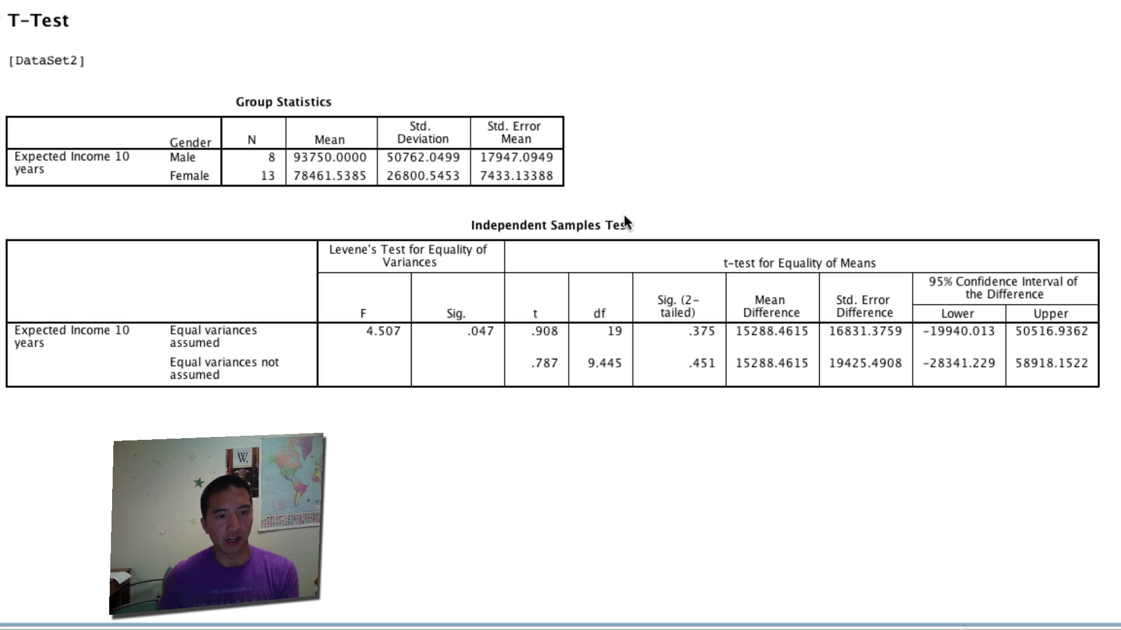
pyautogui.click(486, 266)
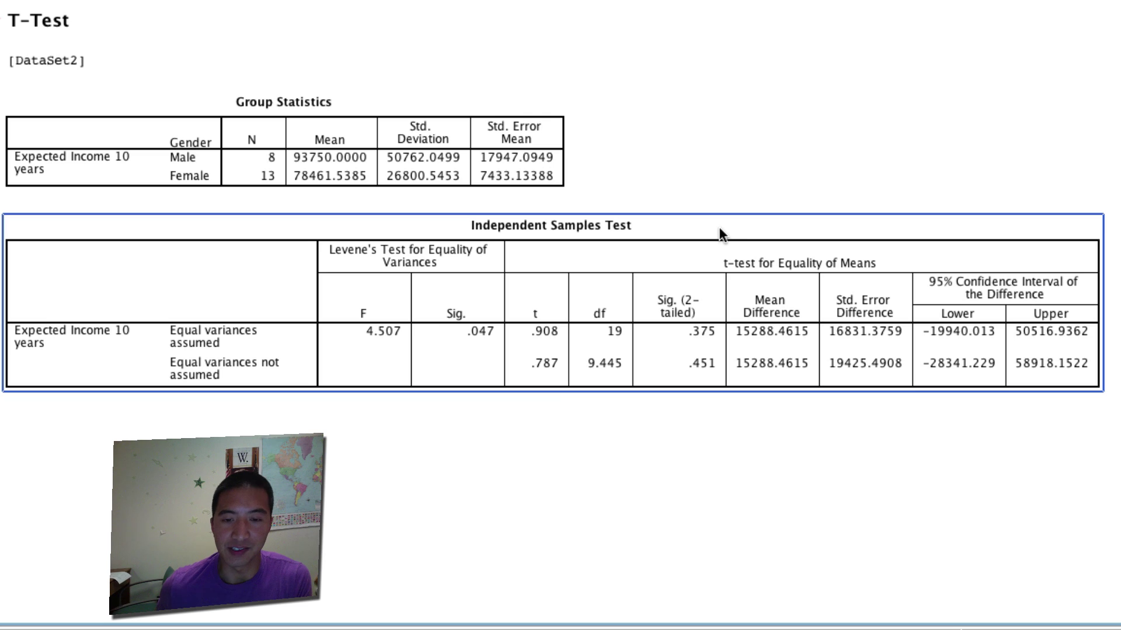
pyautogui.click(401, 442)
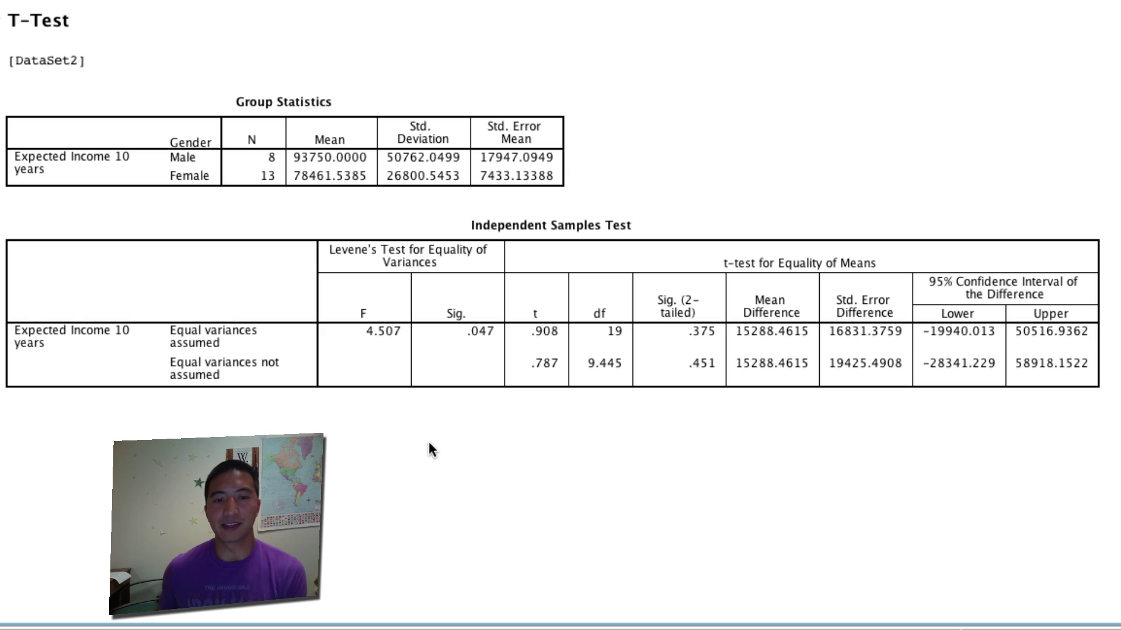
pyautogui.click(457, 377)
pyautogui.click(514, 403)
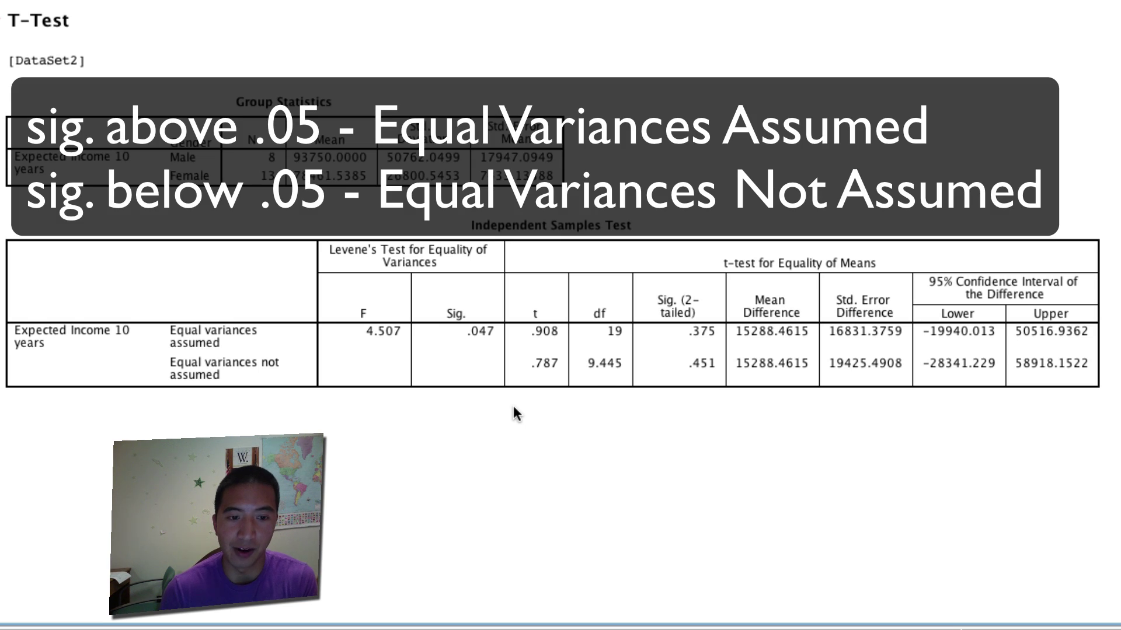
pyautogui.click(429, 336)
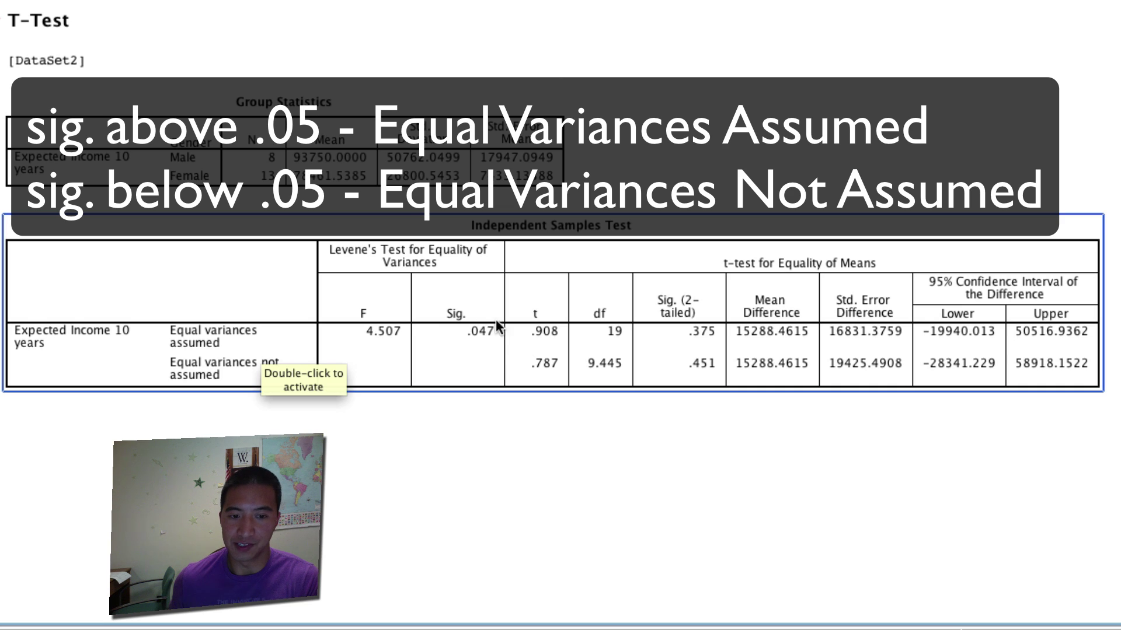
pyautogui.click(350, 439)
pyautogui.click(214, 381)
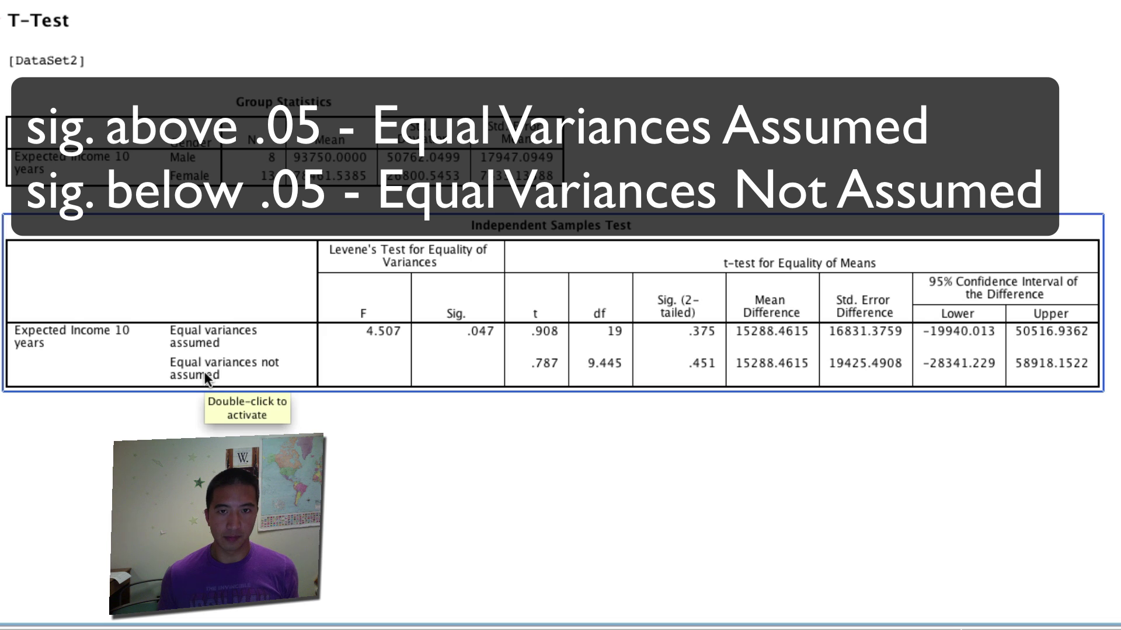
pyautogui.click(1113, 309)
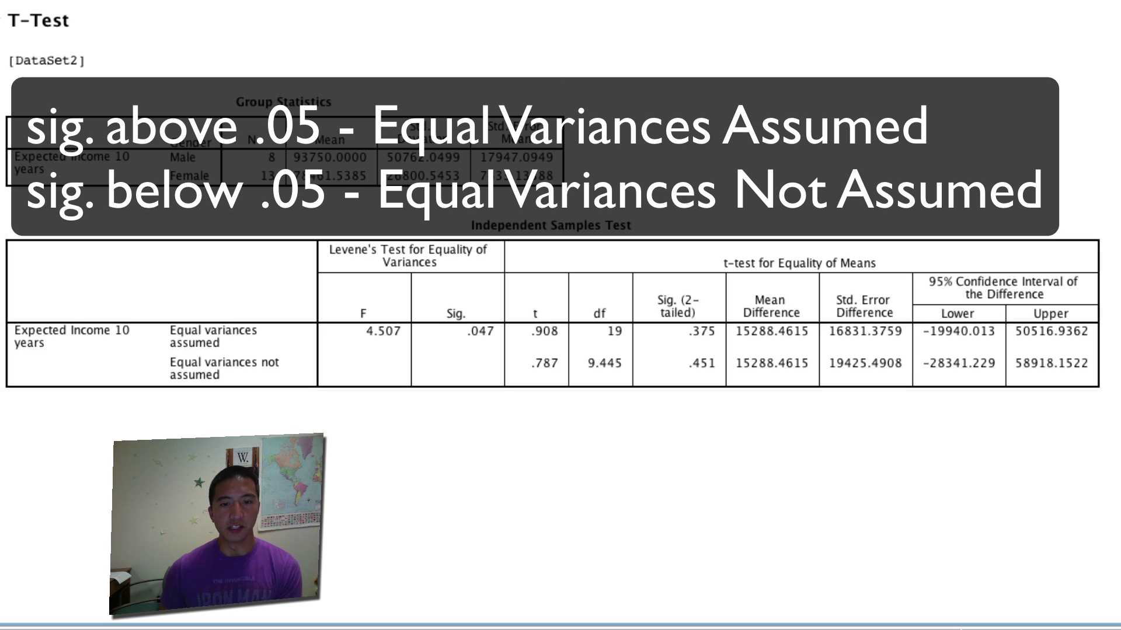
# Examine the t value and degrees of freedom under the t-test for Equality of Means
pyautogui.click(920, 323)
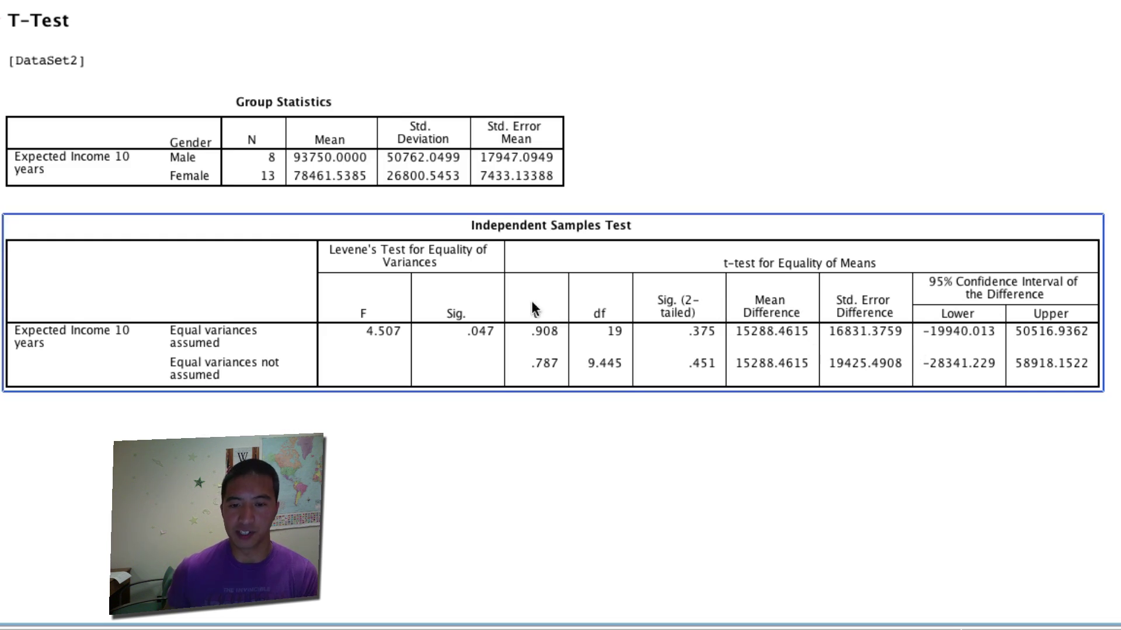
pyautogui.click(656, 463)
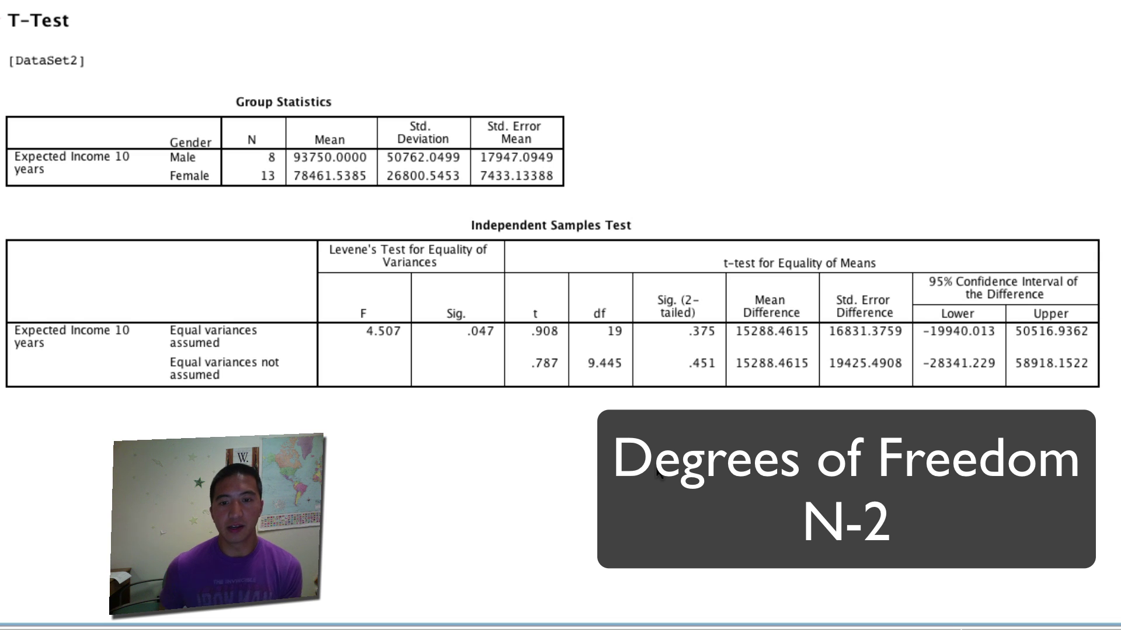
pyautogui.click(570, 359)
pyautogui.click(546, 429)
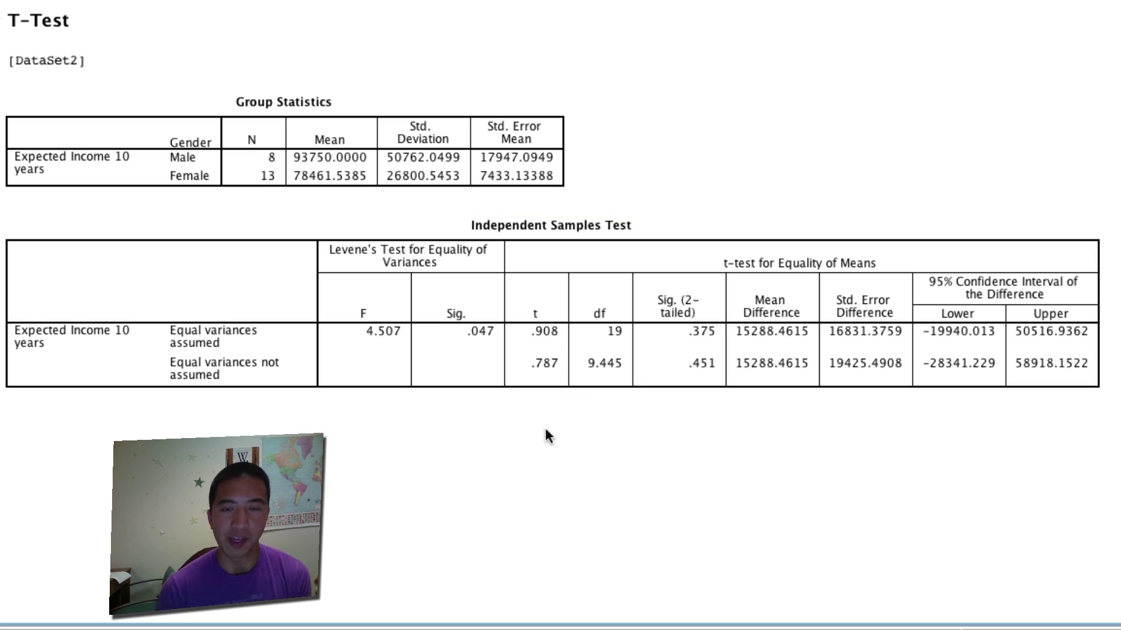
pyautogui.click(693, 346)
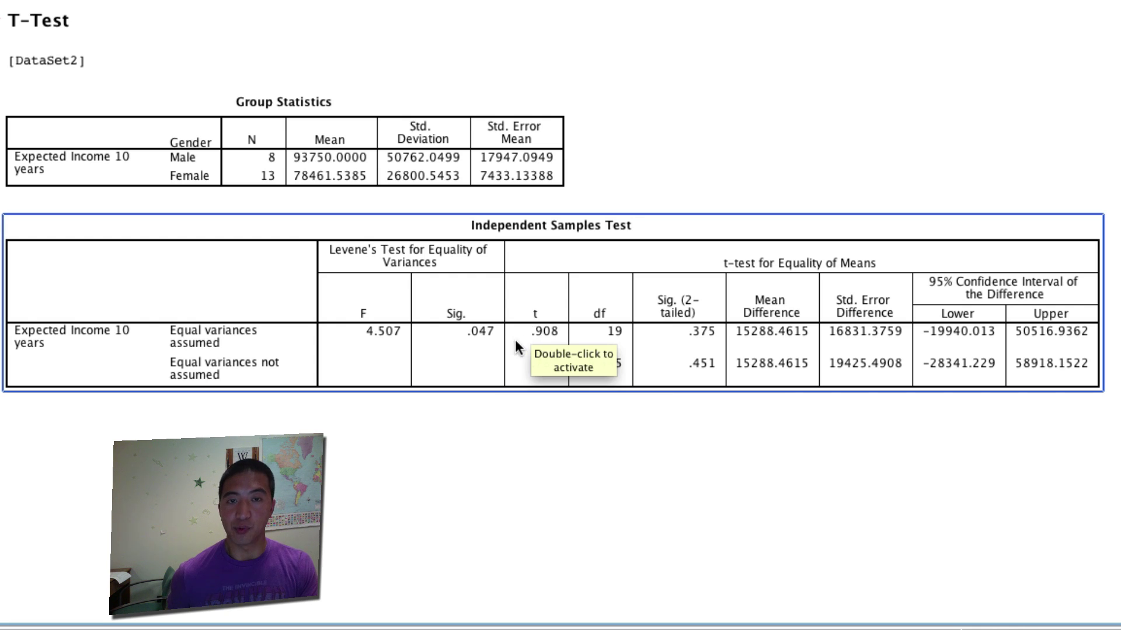
pyautogui.click(941, 70)
pyautogui.click(830, 336)
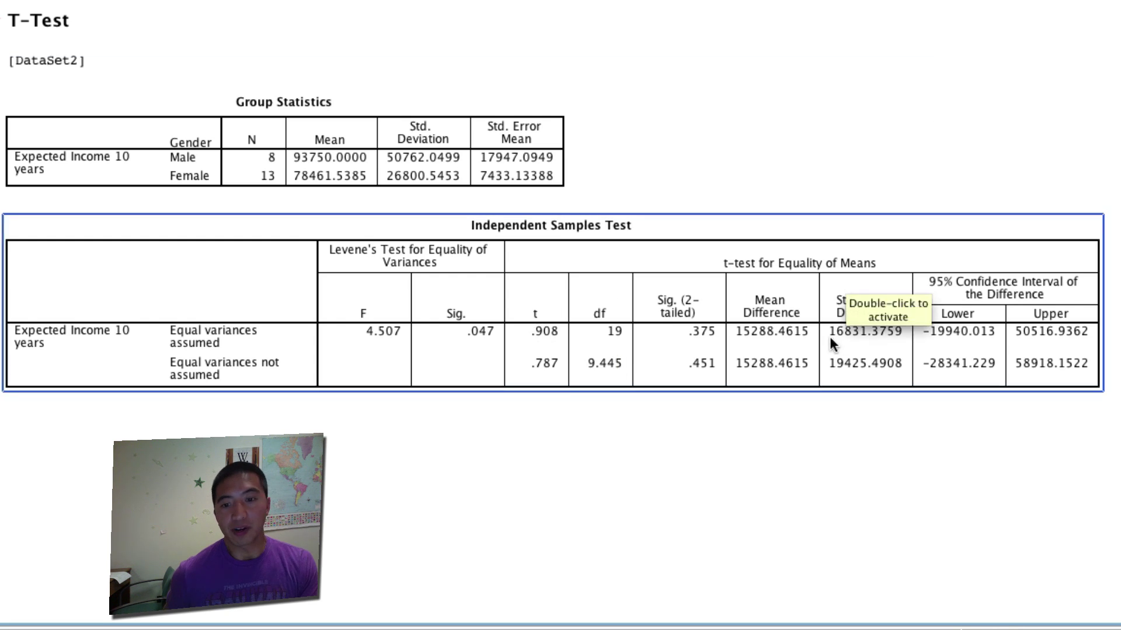
pyautogui.click(789, 448)
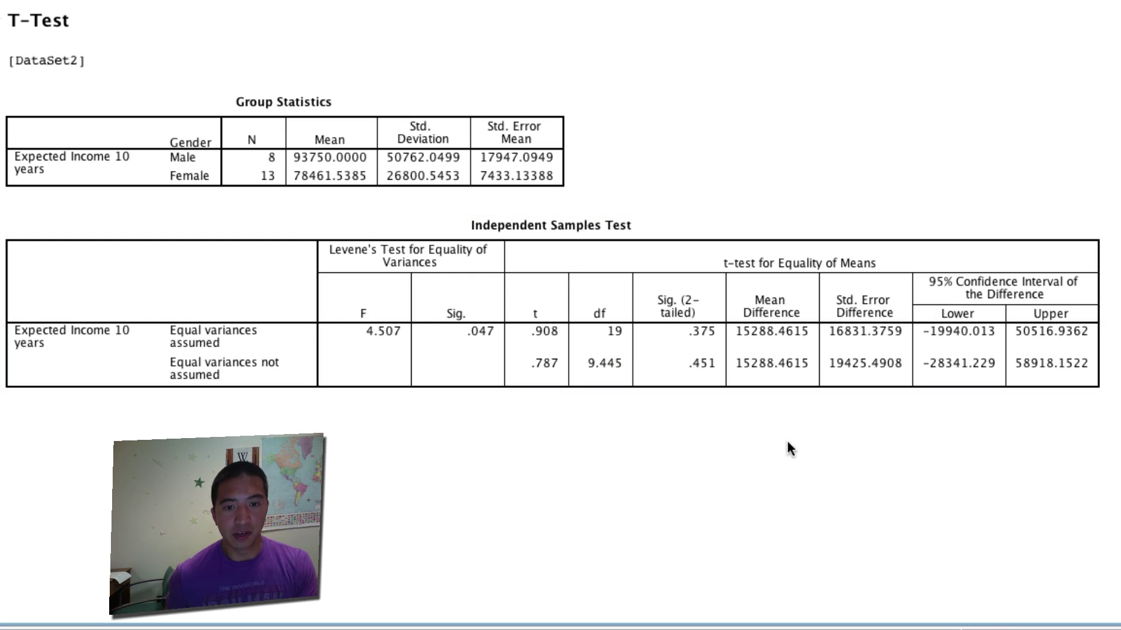
# Read the t value and two-tailed significance in the row for equal variances not assumed
pyautogui.click(195, 385)
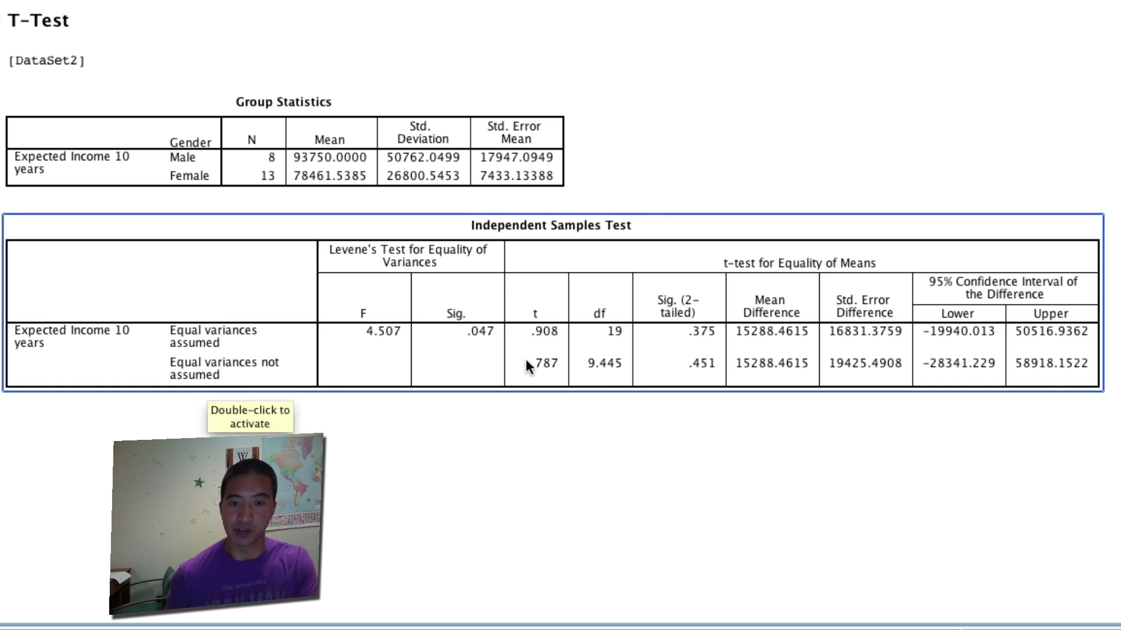
pyautogui.click(525, 400)
pyautogui.click(548, 378)
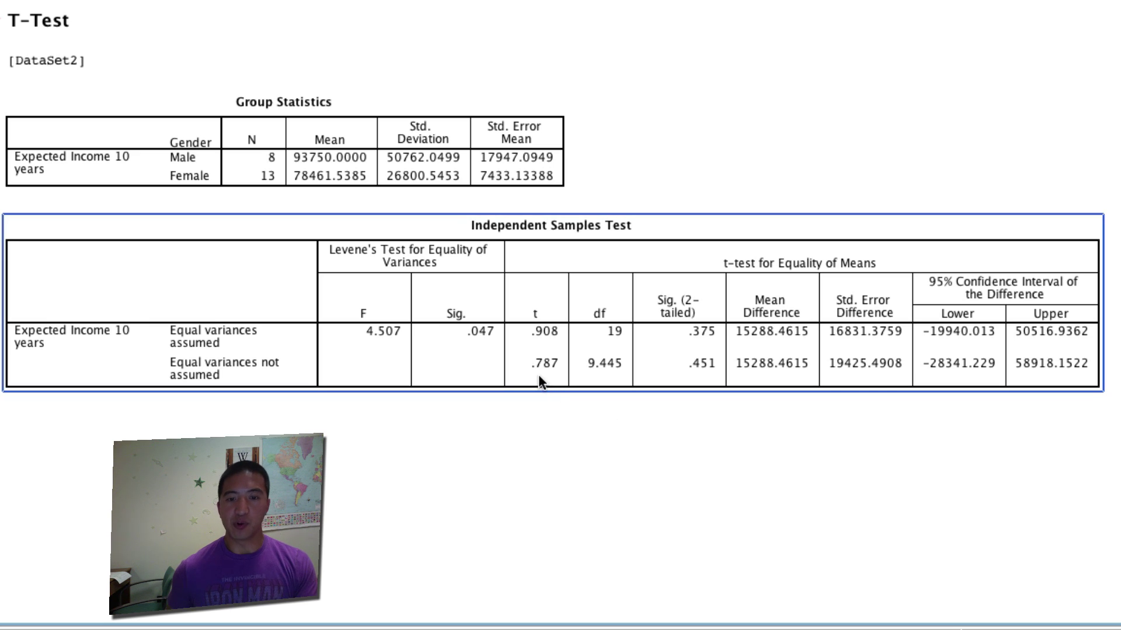
pyautogui.click(638, 430)
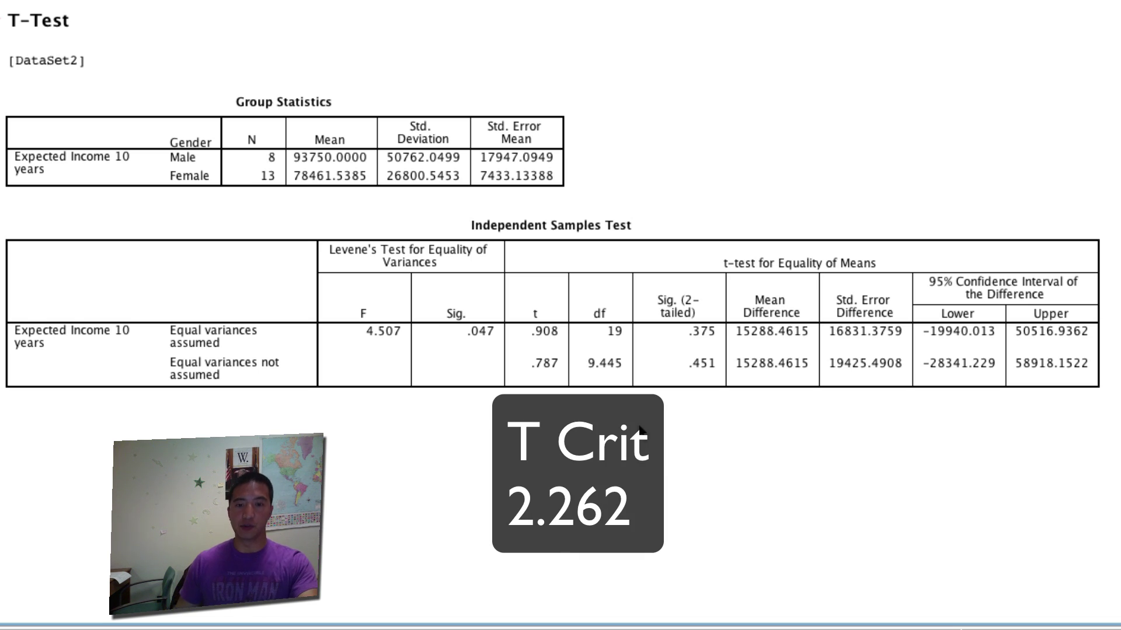
pyautogui.click(550, 379)
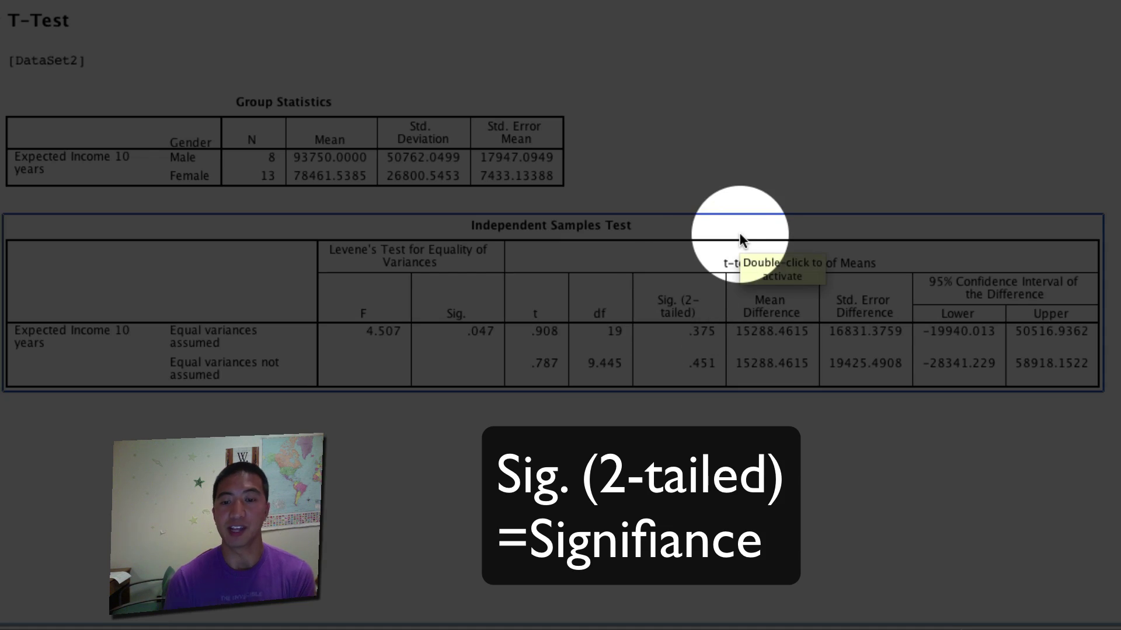
pyautogui.click(770, 190)
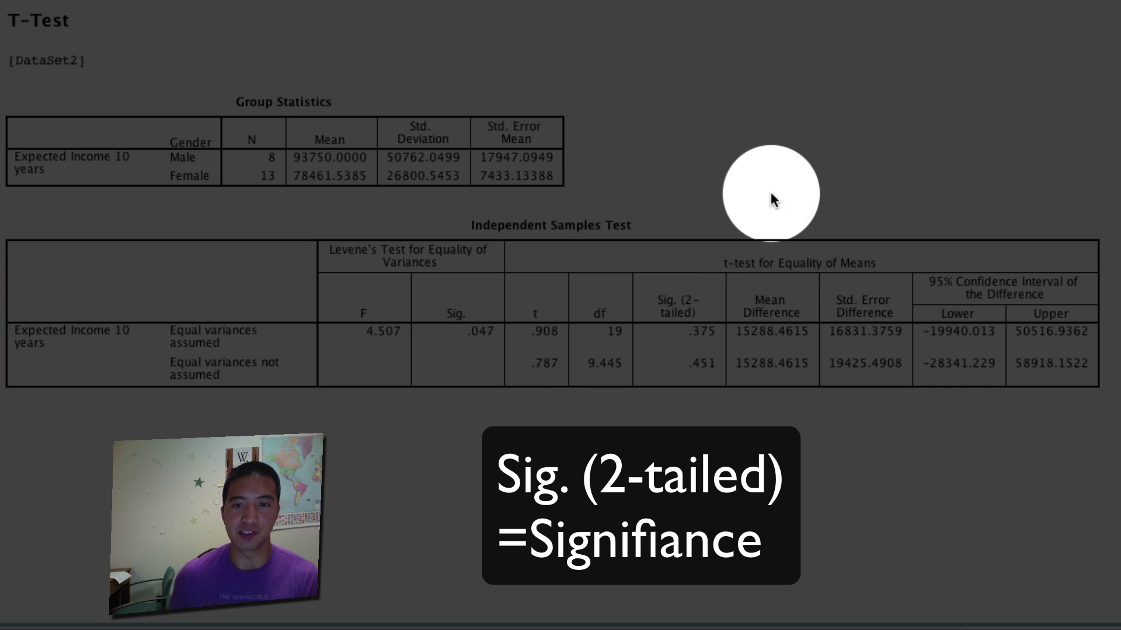